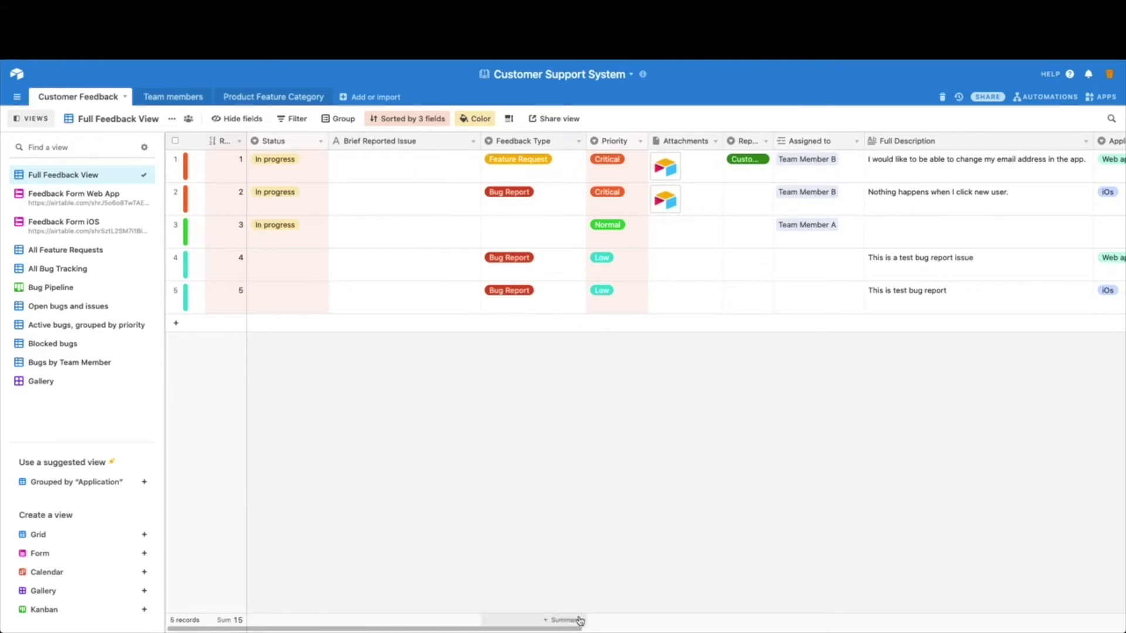
Switch to the Team members table.
{"action": "left_click_drag", "start_coordinate": [582, 629], "coordinate": [668, 631]}
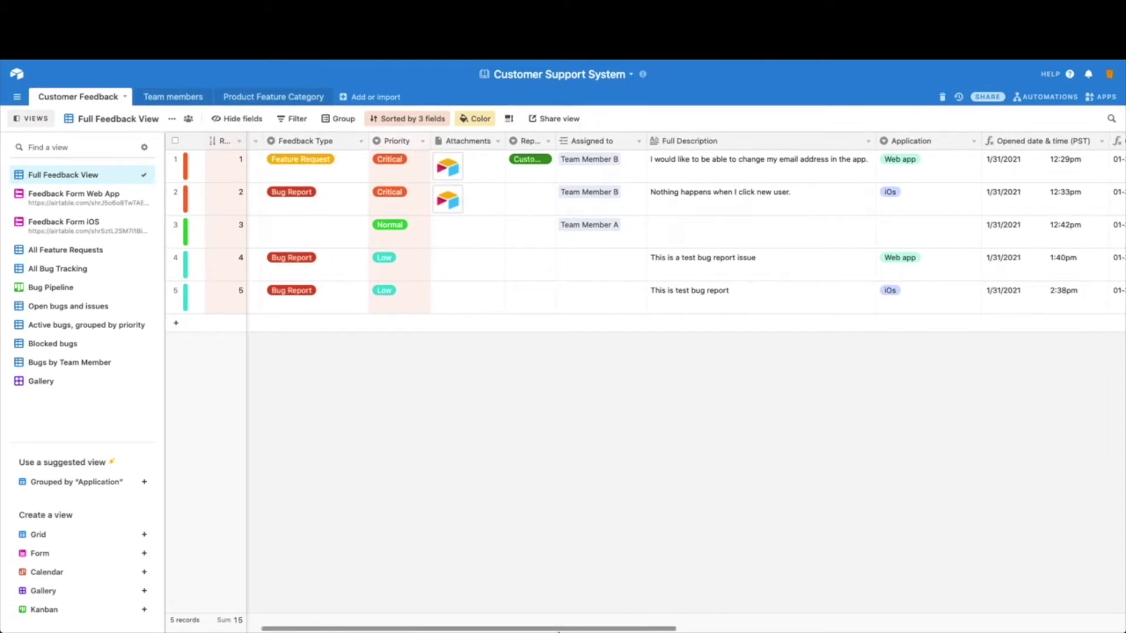
{"action": "scroll", "coordinate": [573, 629], "scroll_direction": "left", "scroll_amount": 5}
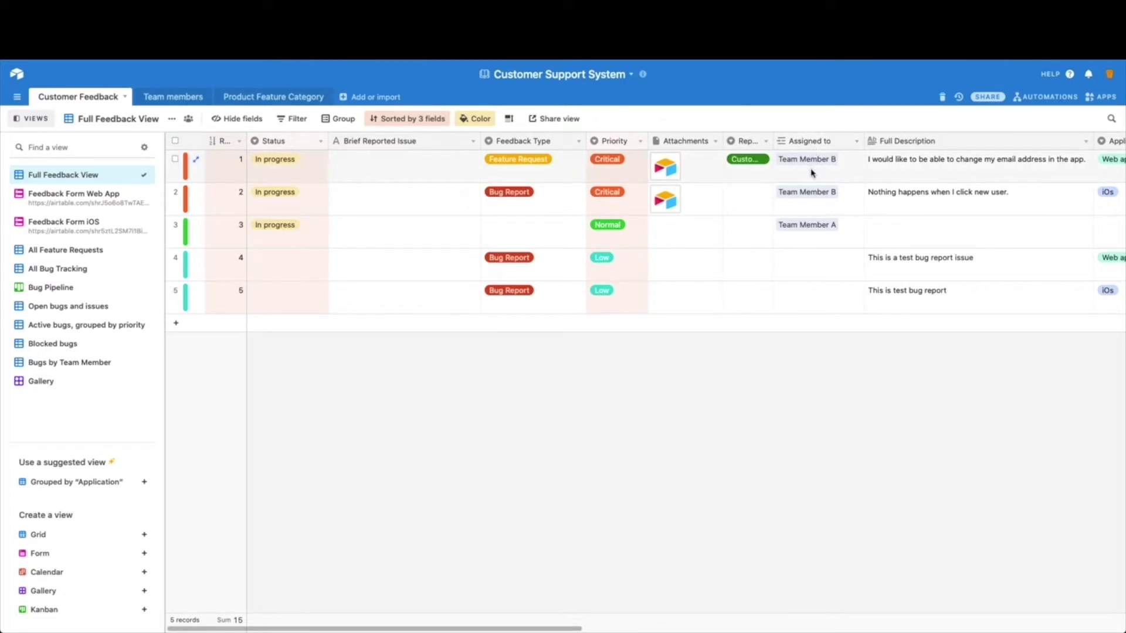
{"action": "left_click", "coordinate": [184, 103]}
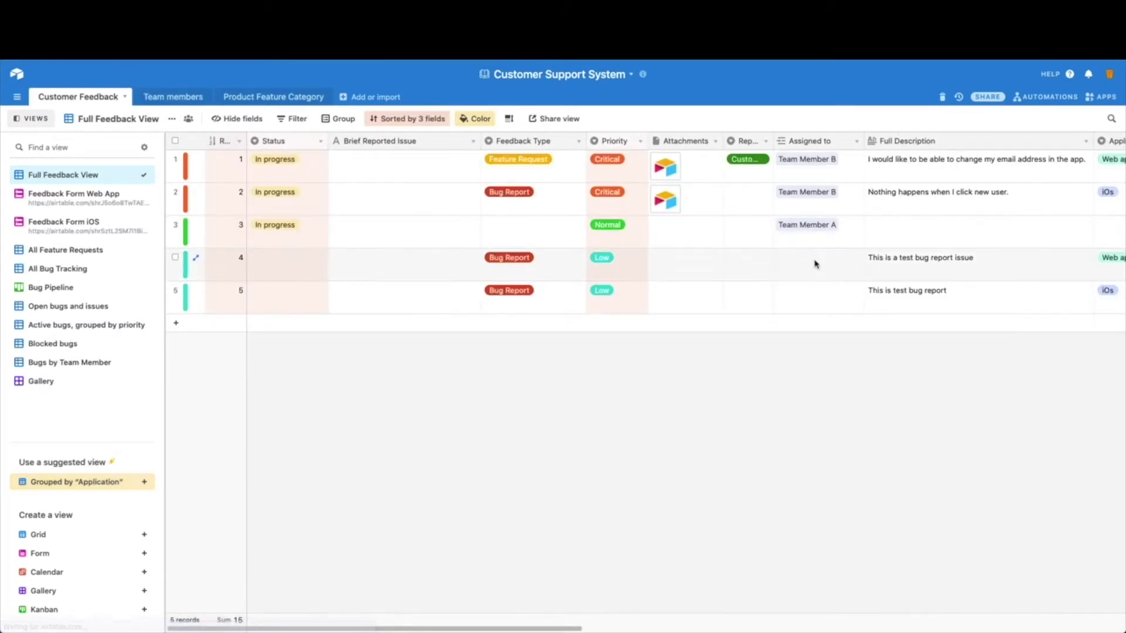
Check report 4's assignee picker without linking anyone, then return to Team members.
{"action": "left_click", "coordinate": [784, 263]}
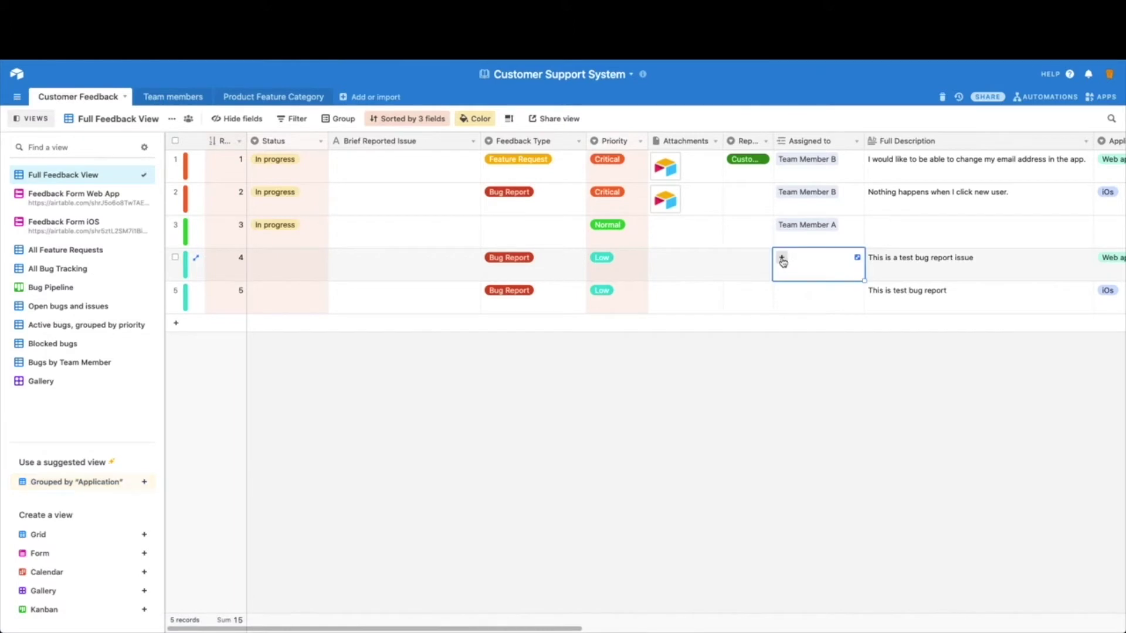
{"action": "left_click", "coordinate": [783, 259]}
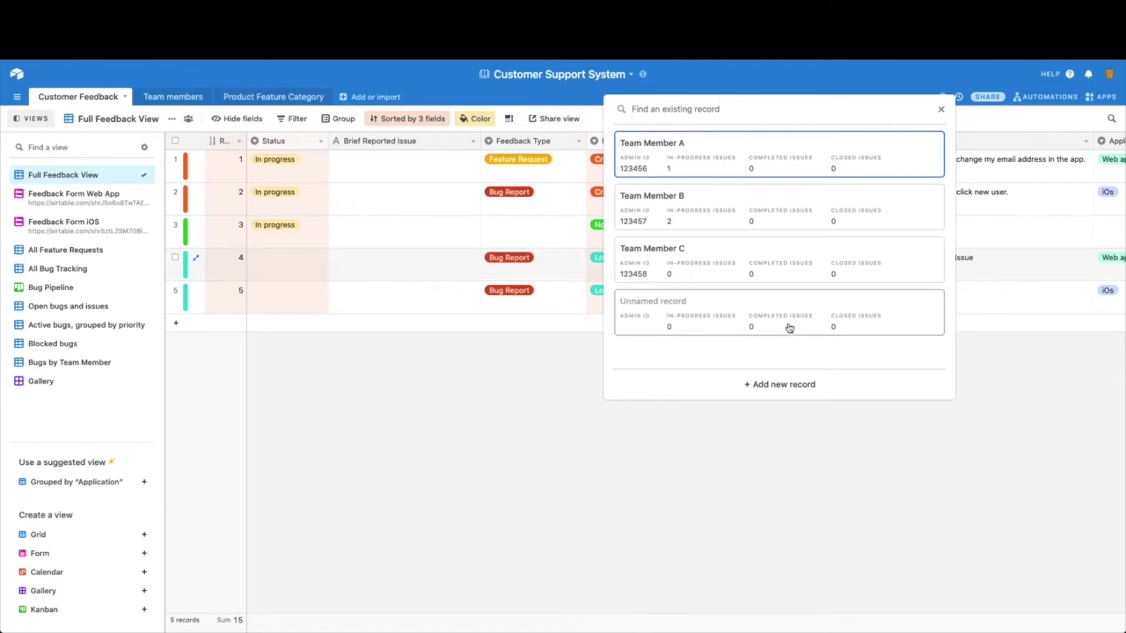
{"action": "left_click", "coordinate": [941, 112]}
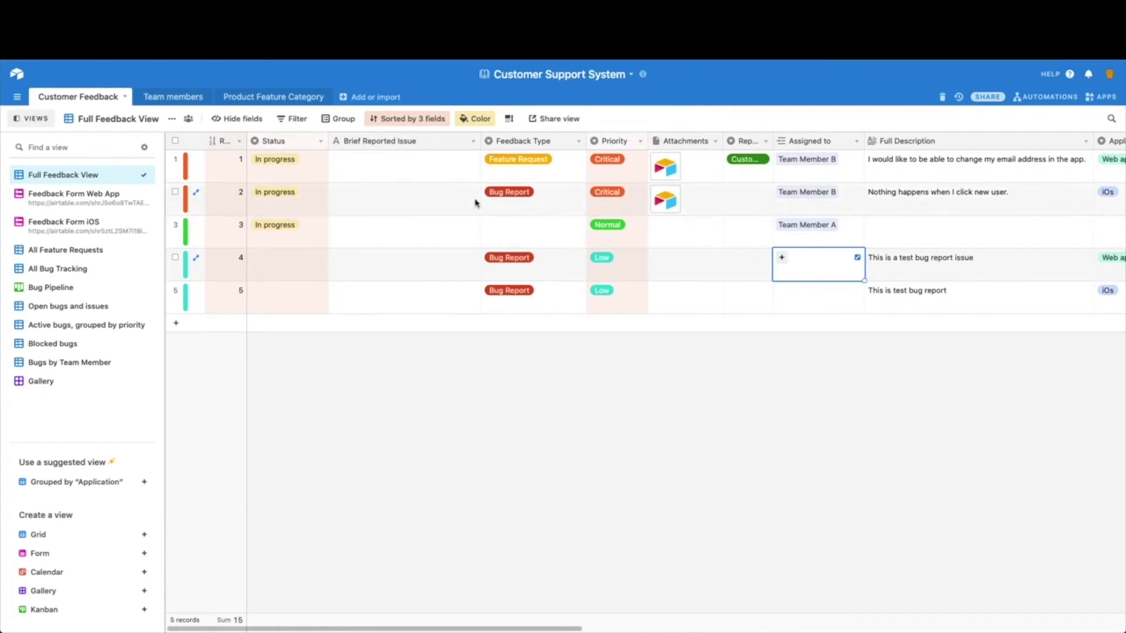
{"action": "left_click", "coordinate": [173, 97]}
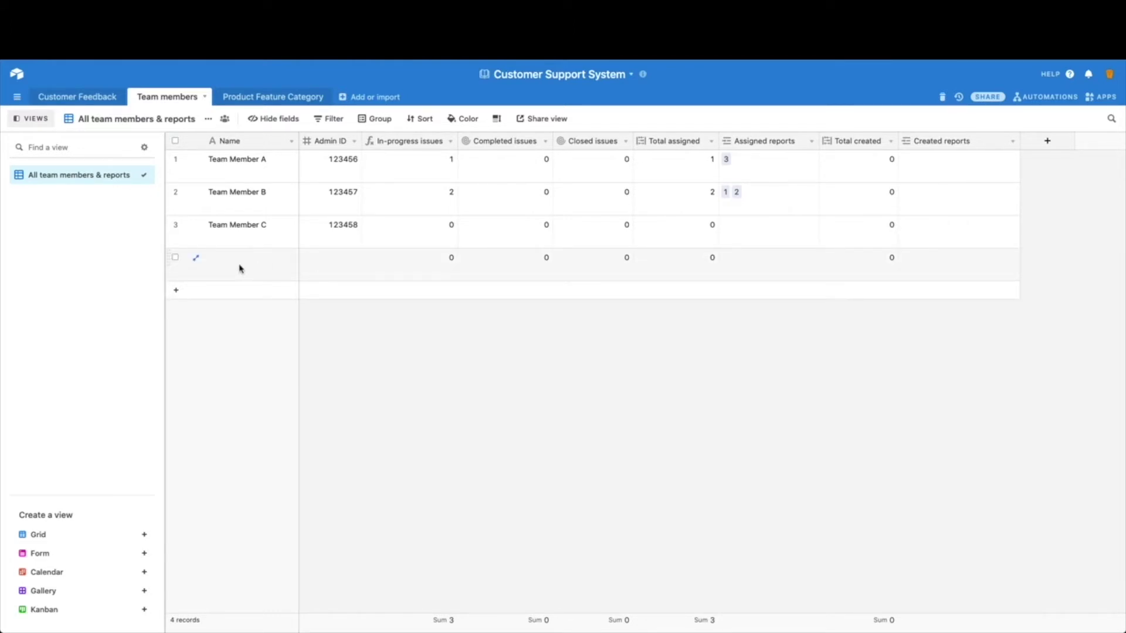
Fill the fourth member record as Team Member D with Admin ID 123459, then go back to Customer Feedback.
{"action": "left_click", "coordinate": [235, 267]}
{"action": "type", "text": "Team Member D"}
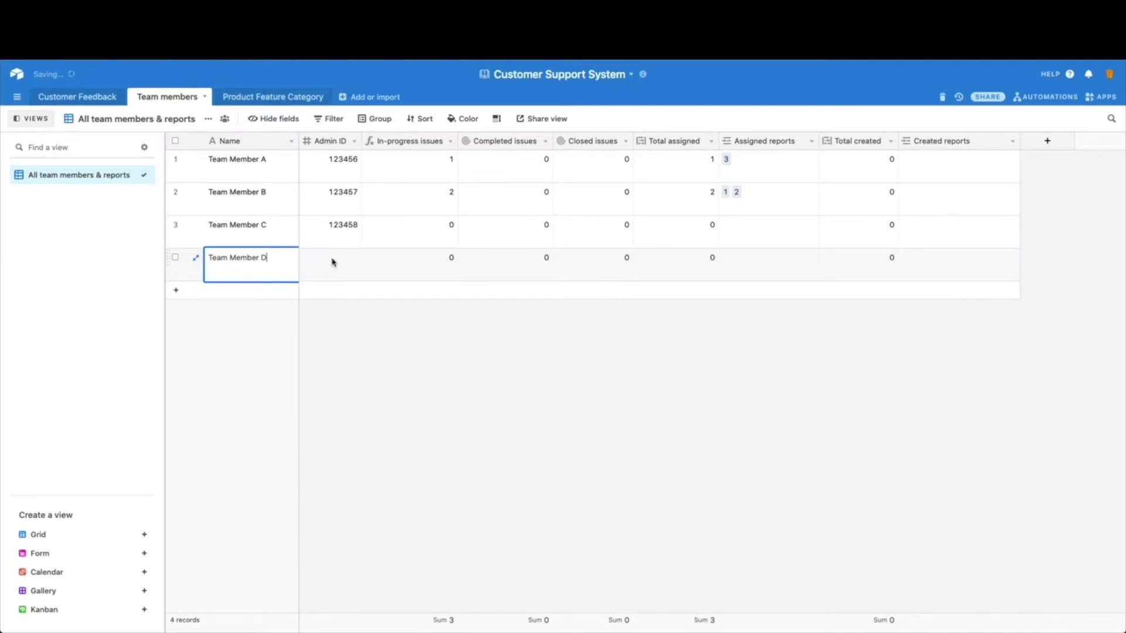
{"action": "left_click", "coordinate": [334, 264]}
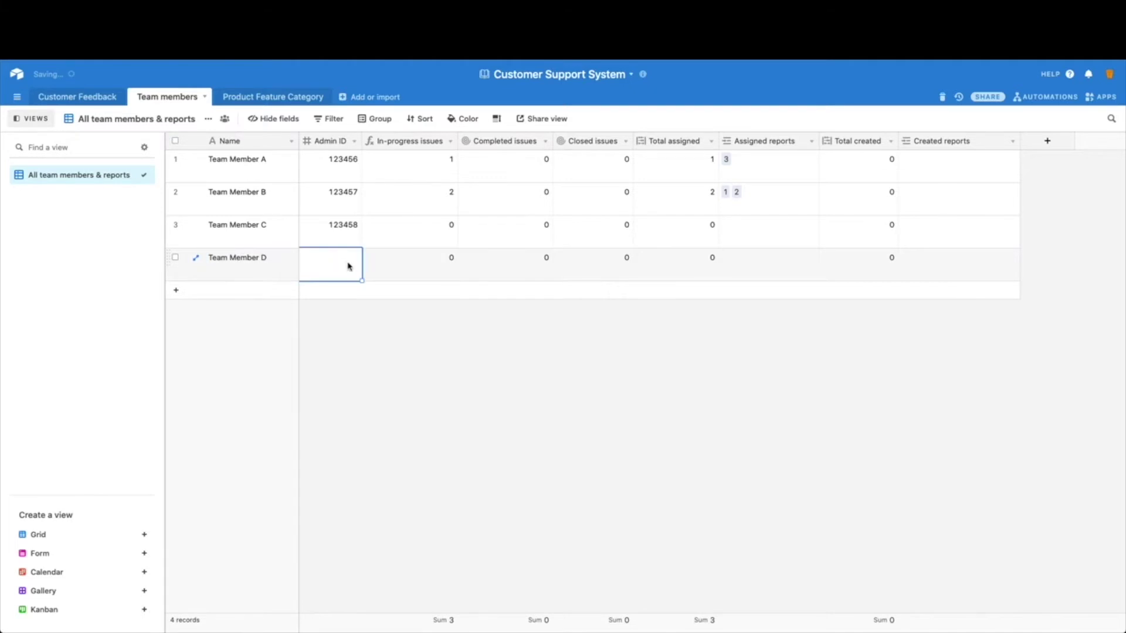
{"action": "left_click", "coordinate": [335, 263]}
{"action": "type", "text": "123459"}
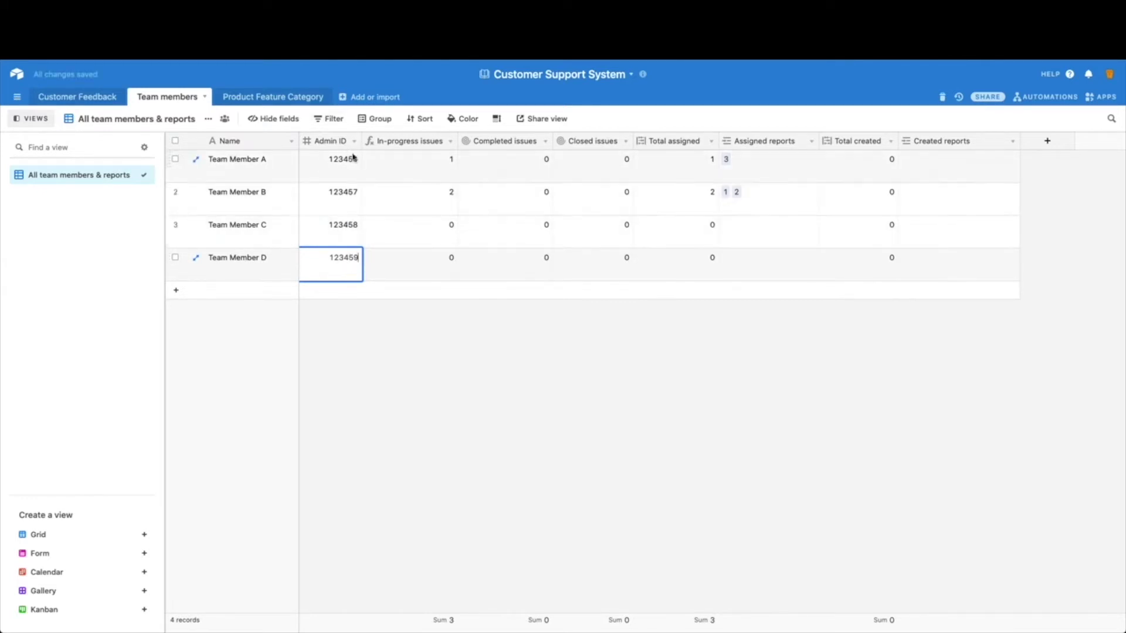
{"action": "left_click", "coordinate": [399, 271]}
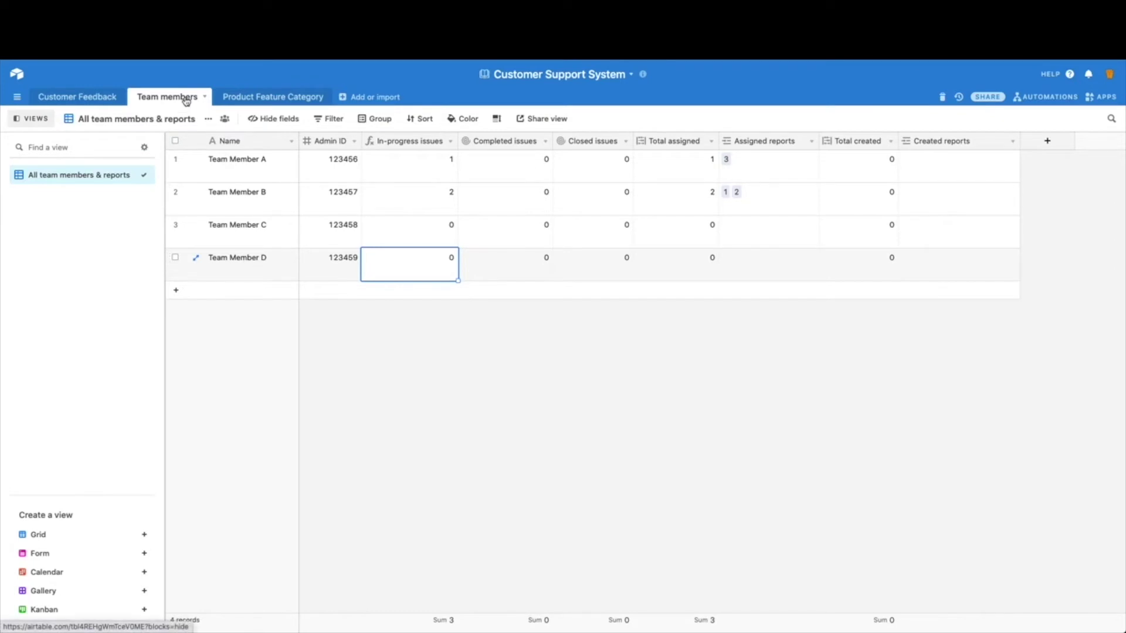
{"action": "left_click", "coordinate": [94, 89]}
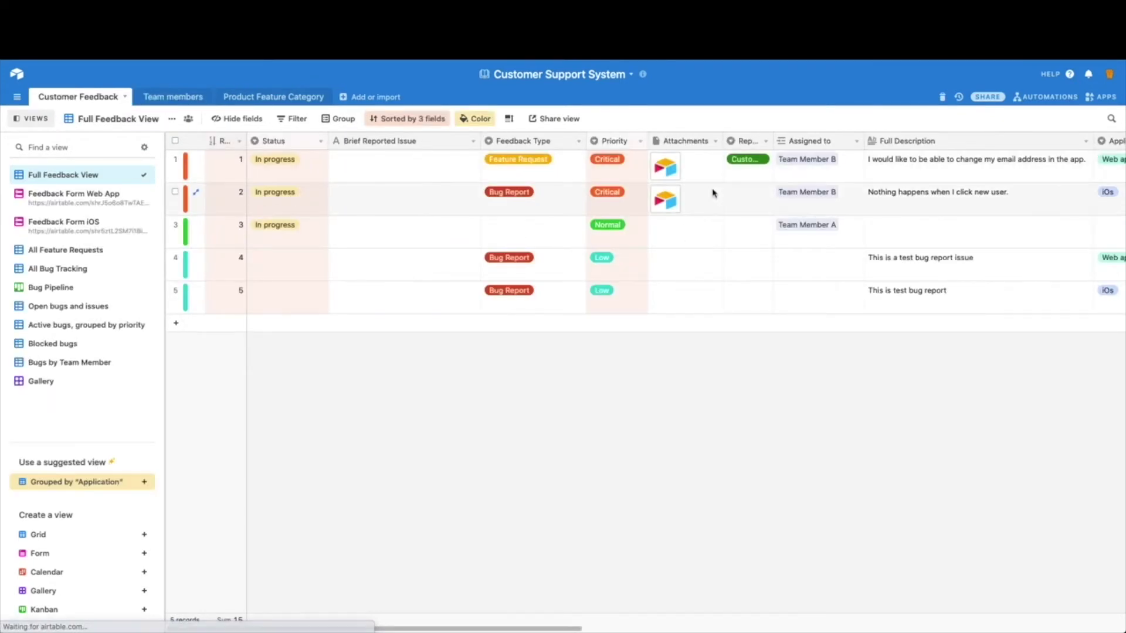
Confirm report 4's assignee picker now lists Team Member D, then reselect its Assigned to cell.
{"action": "left_click", "coordinate": [801, 262]}
{"action": "left_click", "coordinate": [782, 258]}
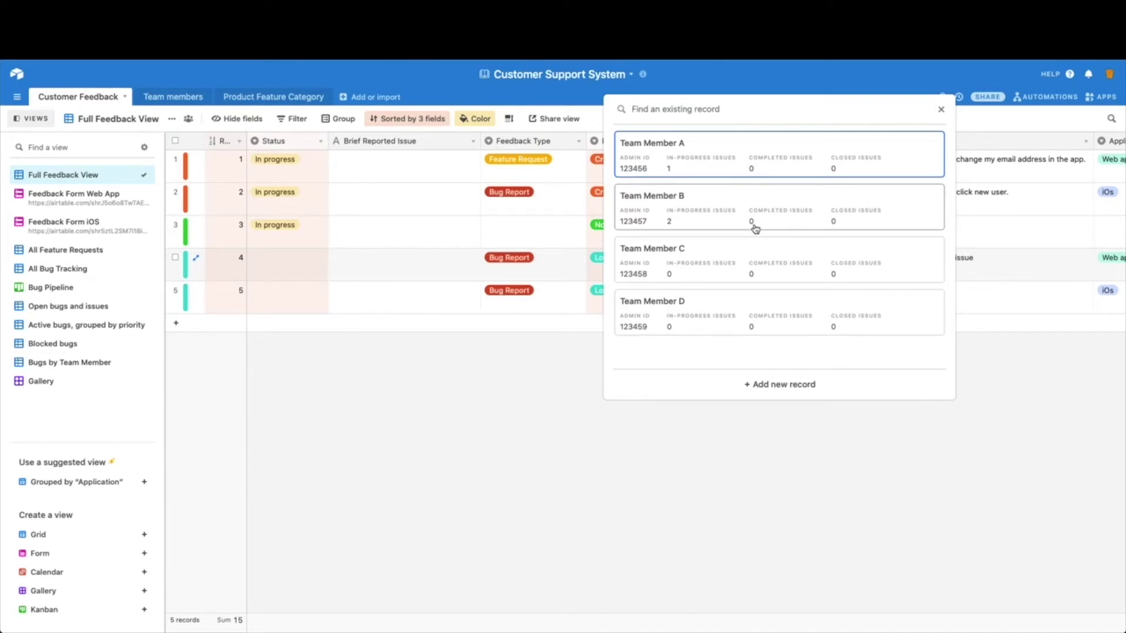
{"action": "left_click", "coordinate": [174, 102]}
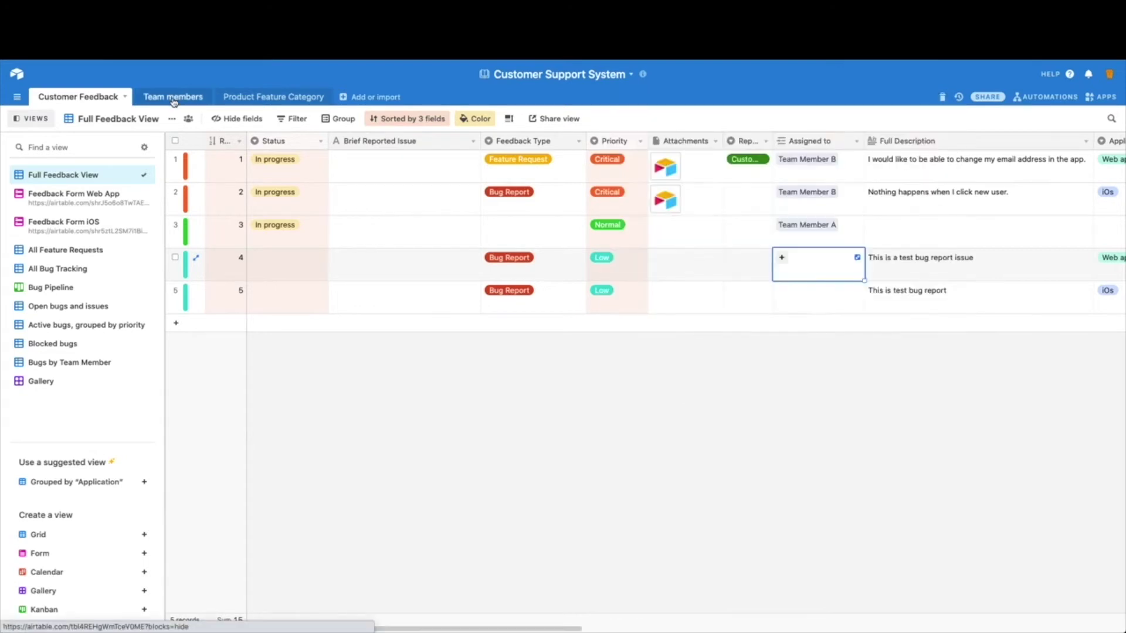
{"action": "left_click", "coordinate": [174, 102]}
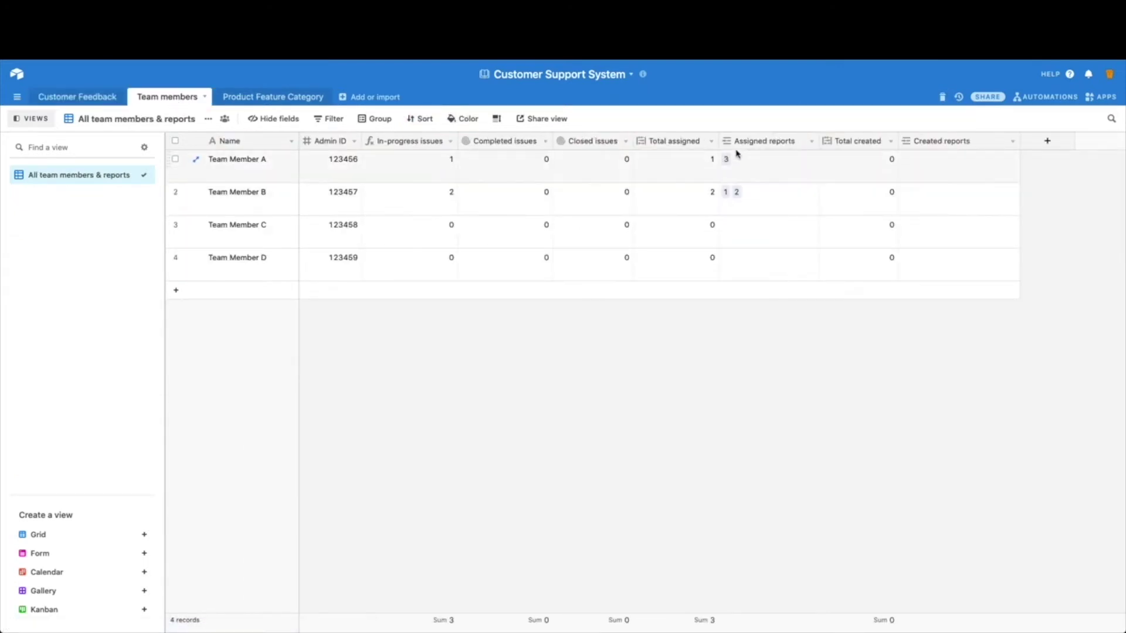
{"action": "left_click", "coordinate": [76, 97]}
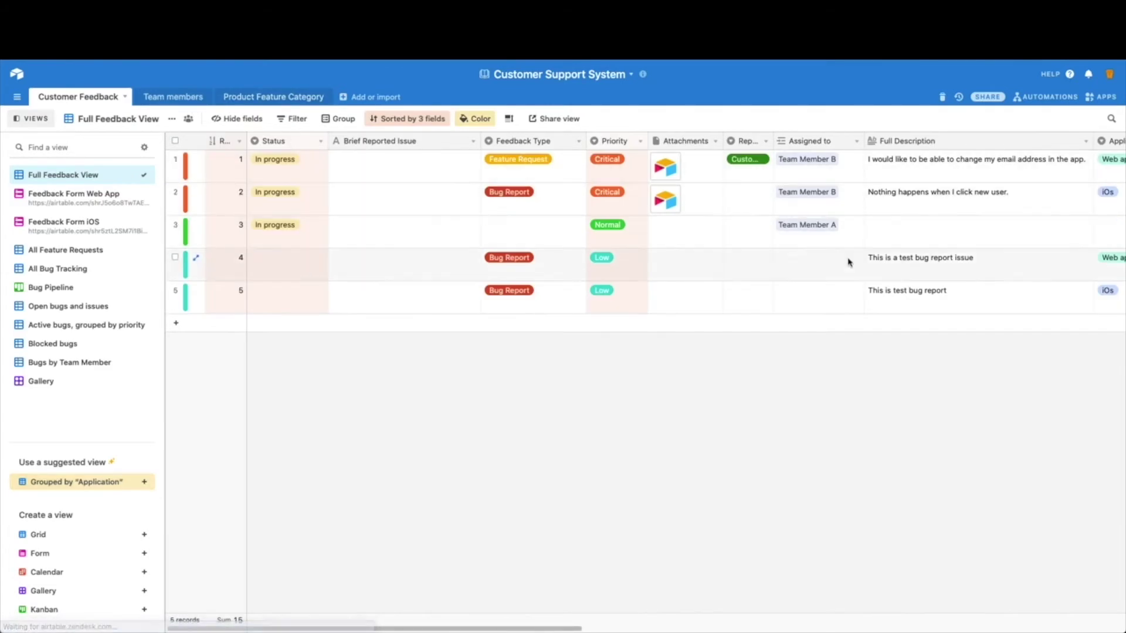
{"action": "left_click", "coordinate": [817, 262]}
Link Team Member D and Team Member B to report 4's Assigned to field.
{"action": "left_click", "coordinate": [783, 260]}
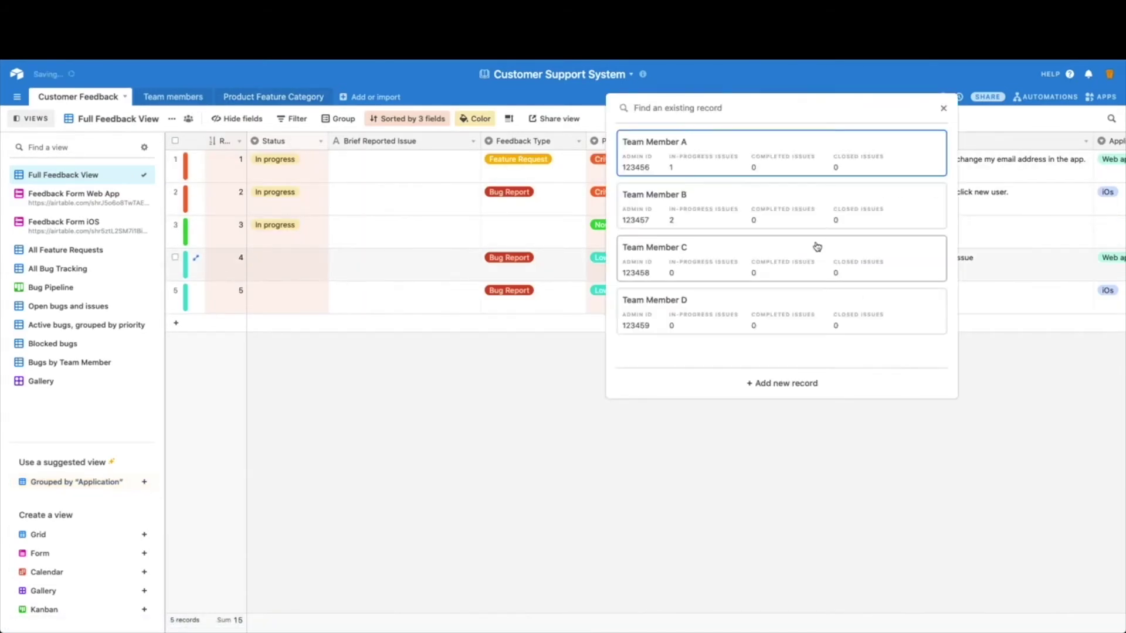
{"action": "left_click", "coordinate": [709, 313]}
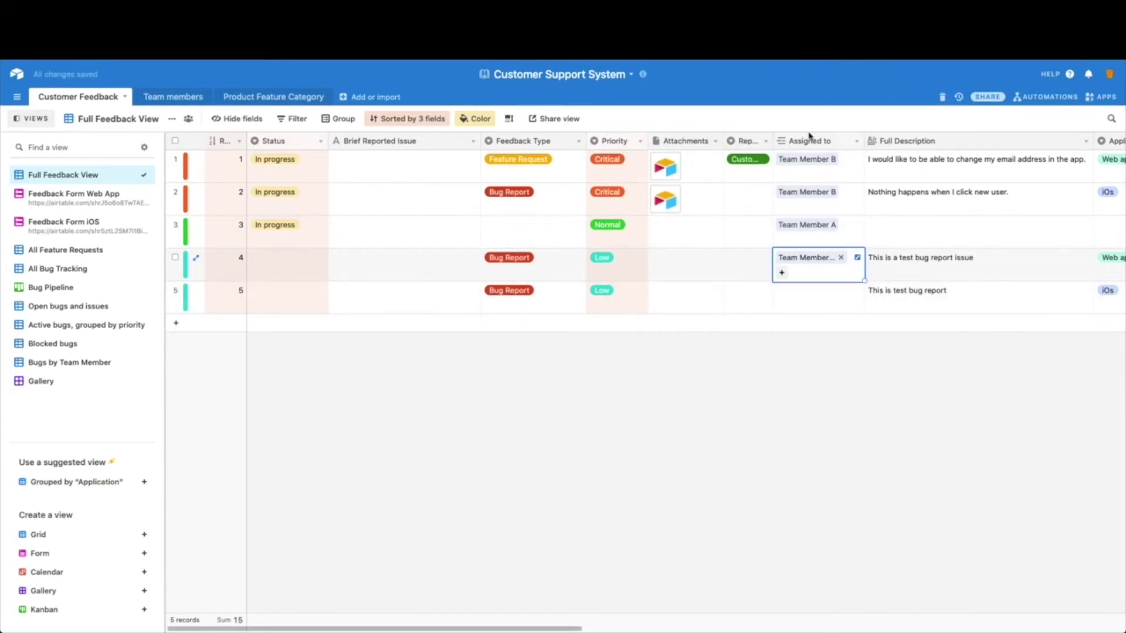
{"action": "left_click", "coordinate": [782, 274]}
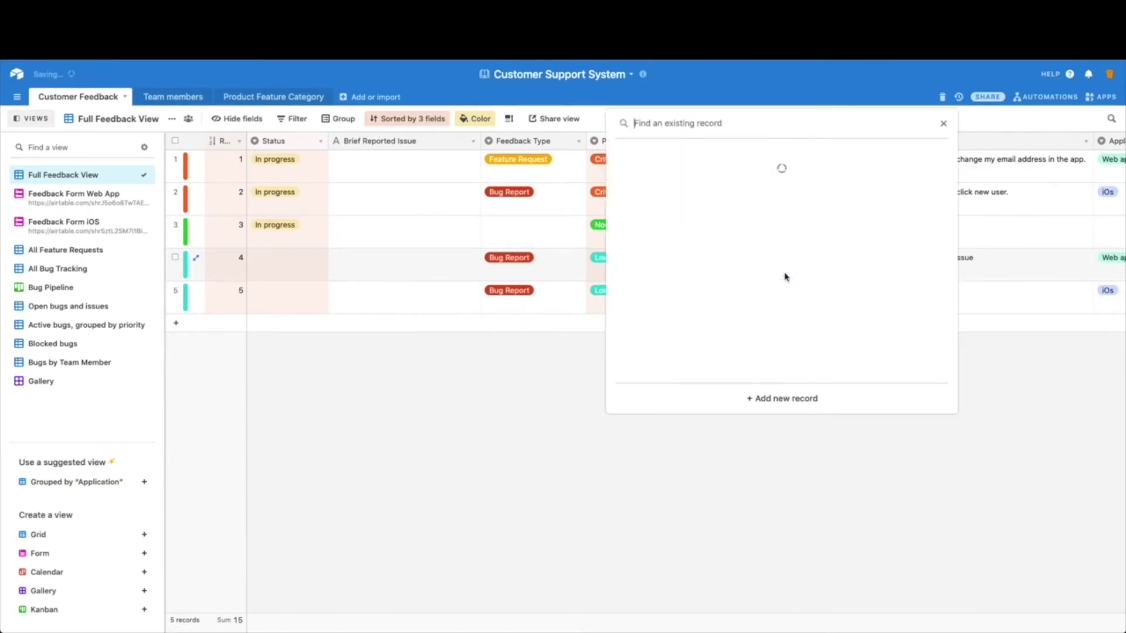
{"action": "left_click", "coordinate": [717, 243]}
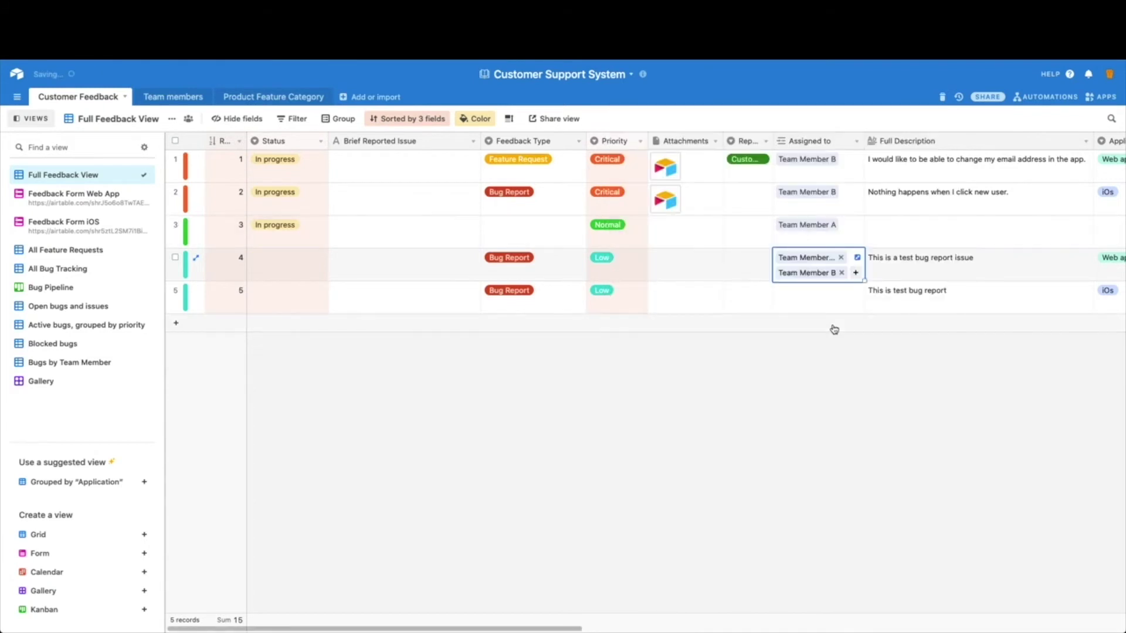
{"action": "left_click", "coordinate": [837, 298]}
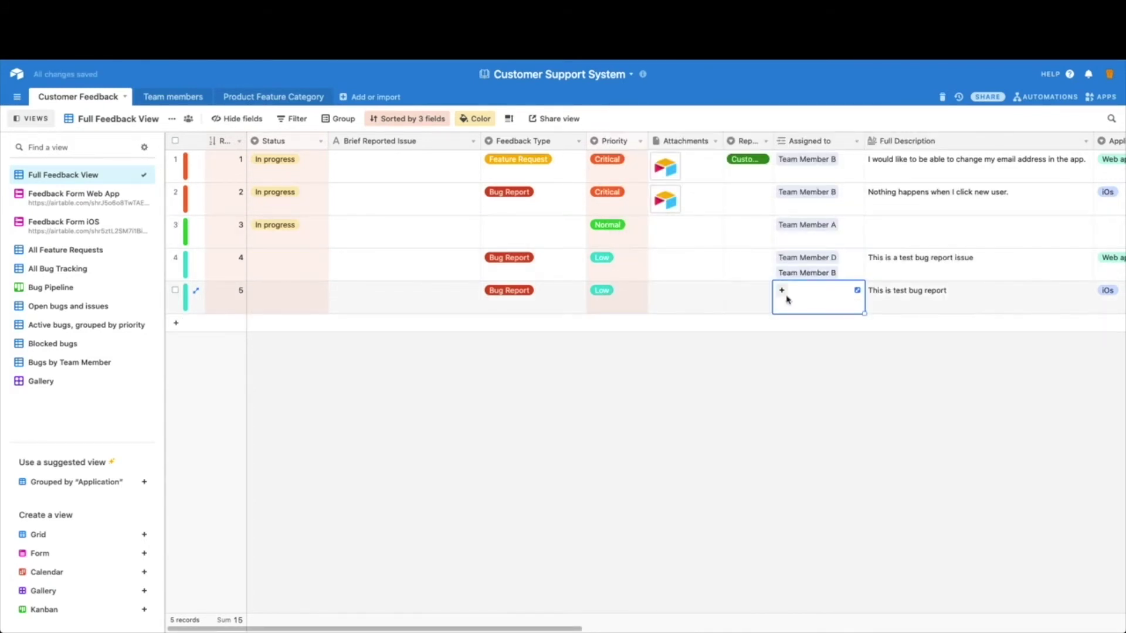
{"action": "left_click", "coordinate": [172, 97]}
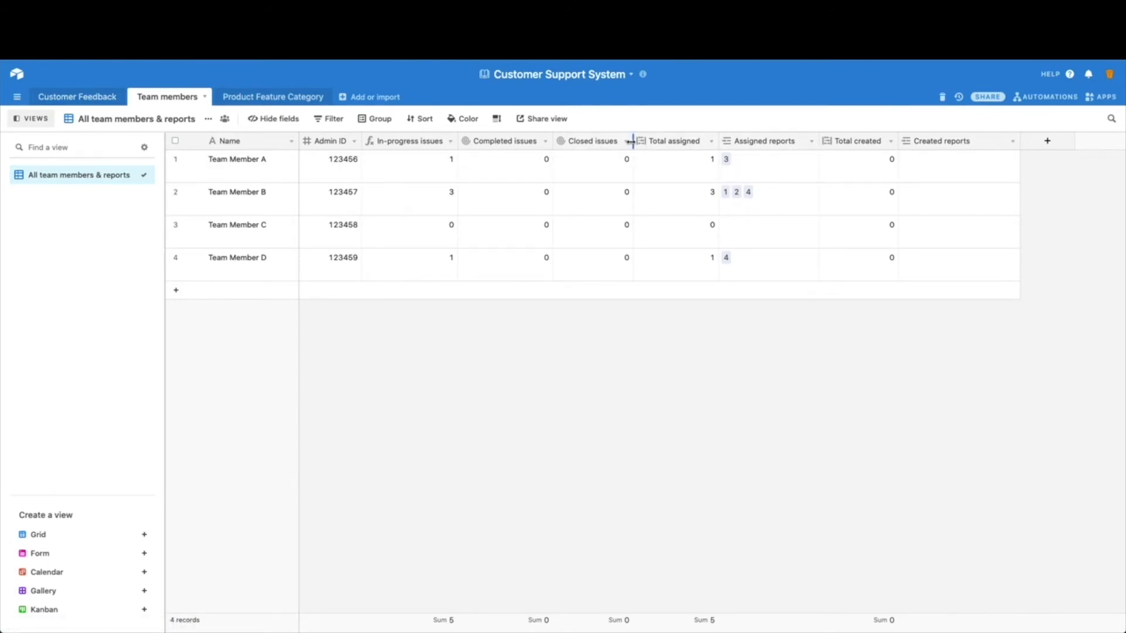
Switch back to the Customer Feedback table's Full Feedback View.
{"action": "left_click", "coordinate": [92, 96]}
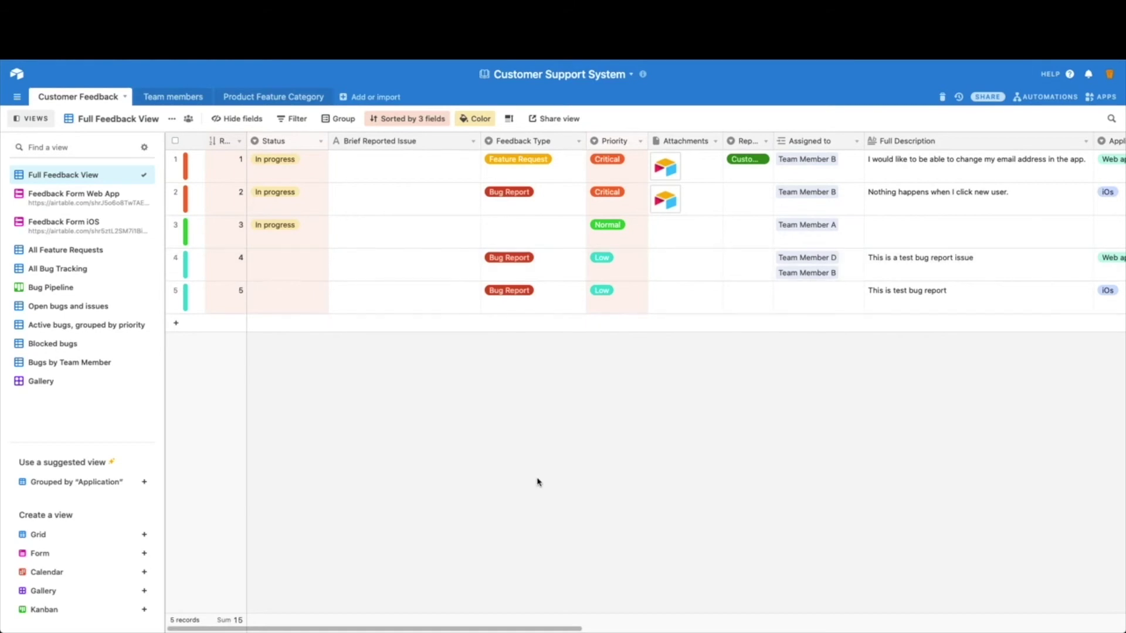
{"action": "mouse_move", "coordinate": [556, 627]}
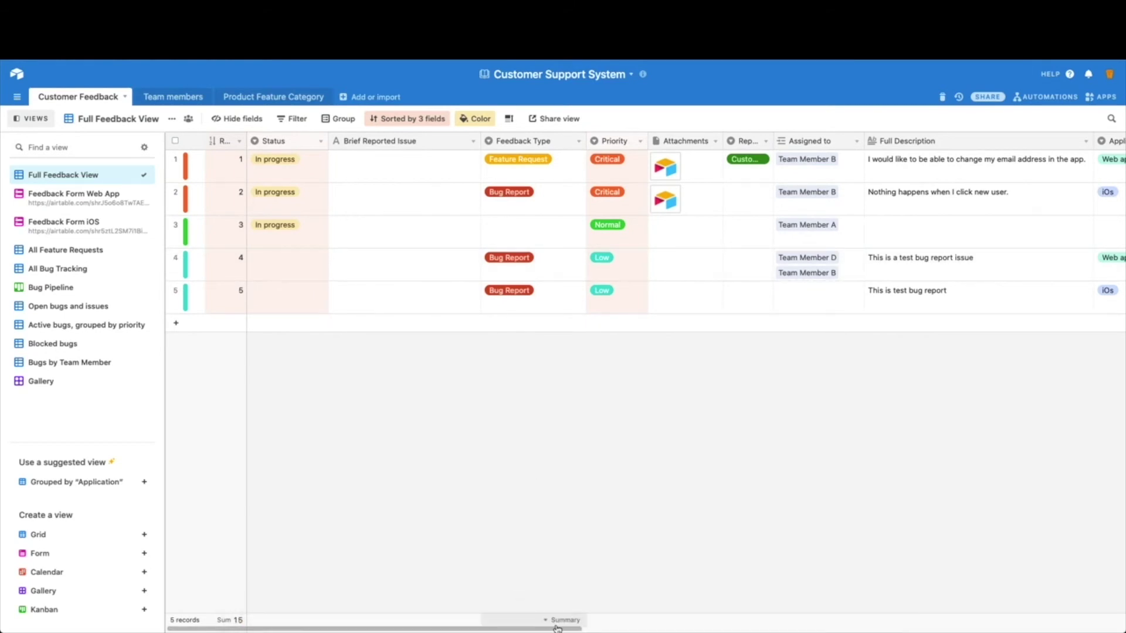
{"action": "scroll", "coordinate": [556, 628], "scroll_direction": "right", "scroll_amount": 10}
{"action": "scroll", "coordinate": [857, 627], "scroll_direction": "right", "scroll_amount": 10}
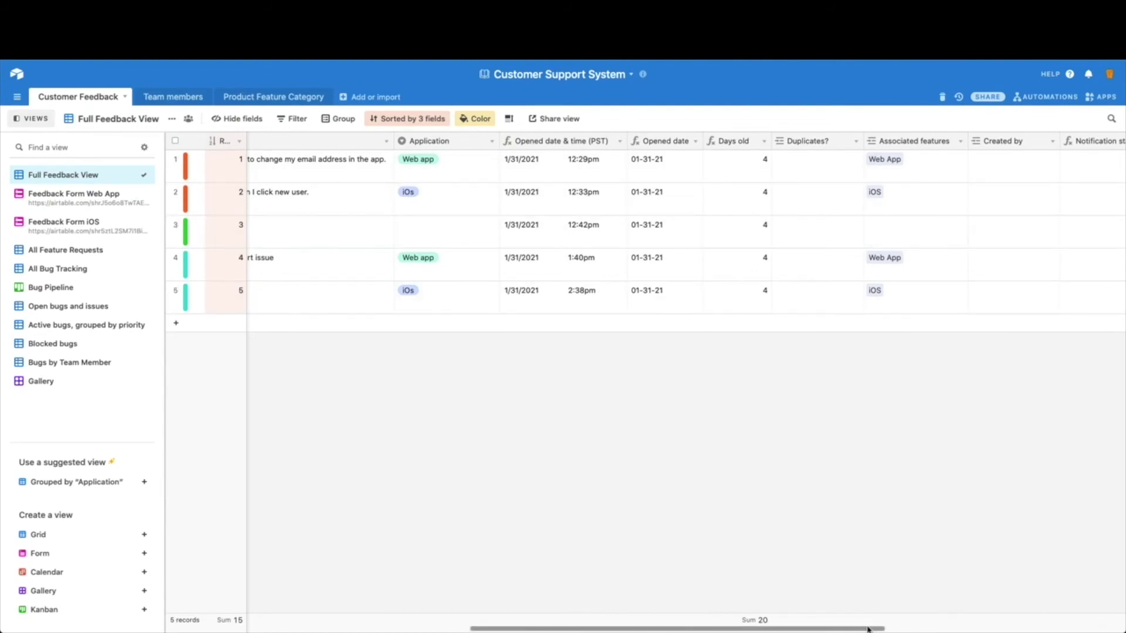
{"action": "left_click_drag", "start_coordinate": [870, 630], "coordinate": [352, 627]}
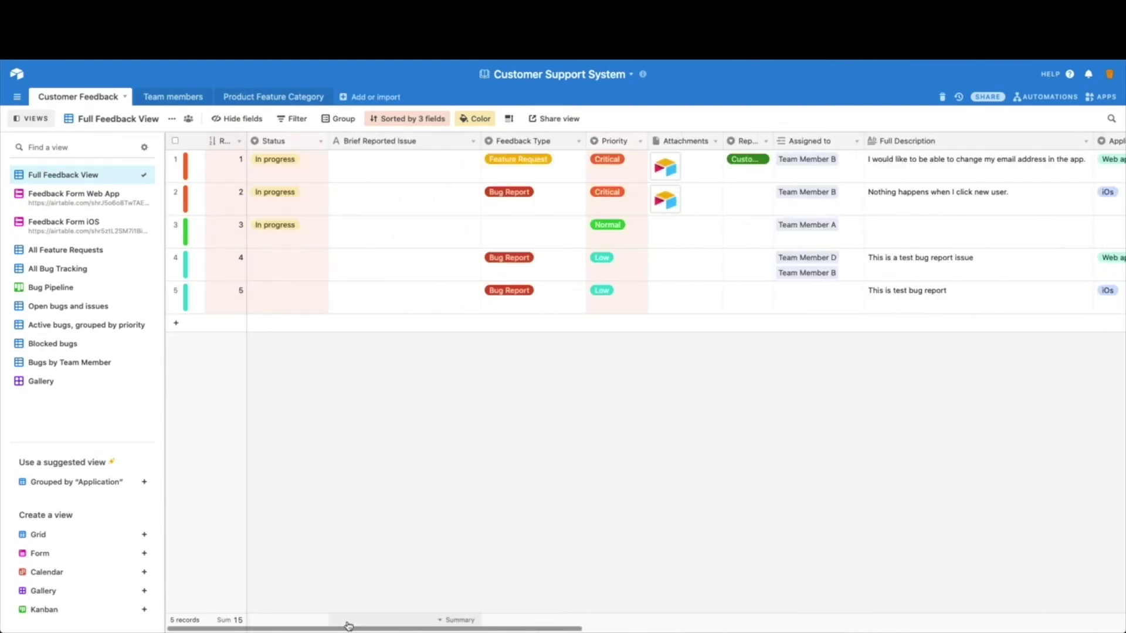
Insert a 'Team Member' field right of Assigned to, linking to the Team members table.
{"action": "left_click", "coordinate": [860, 140]}
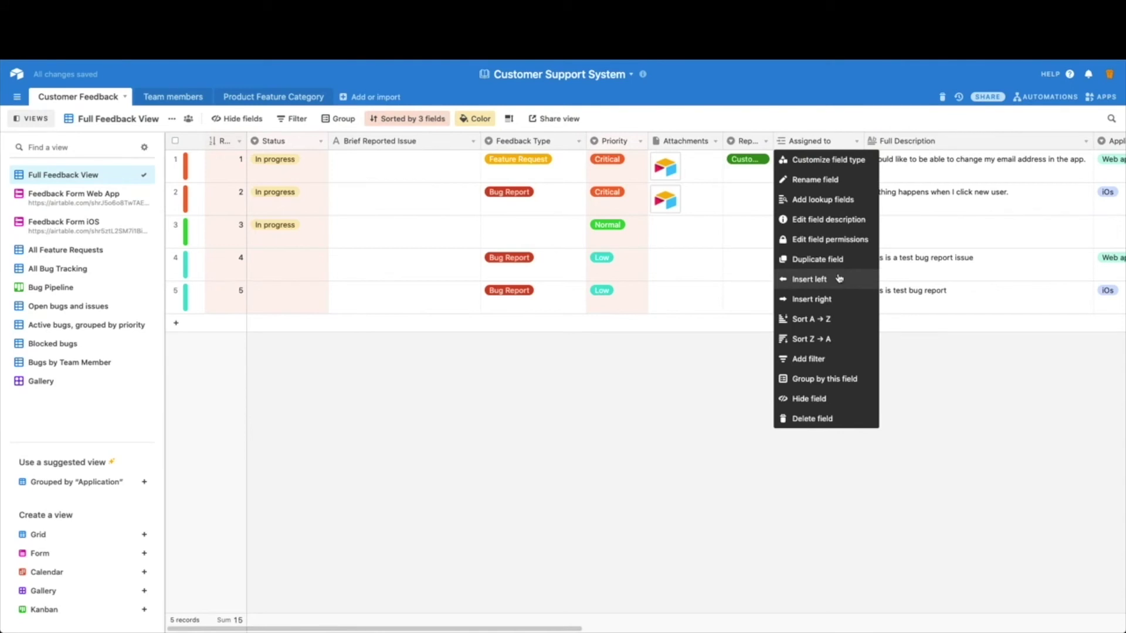
{"action": "left_click", "coordinate": [818, 299]}
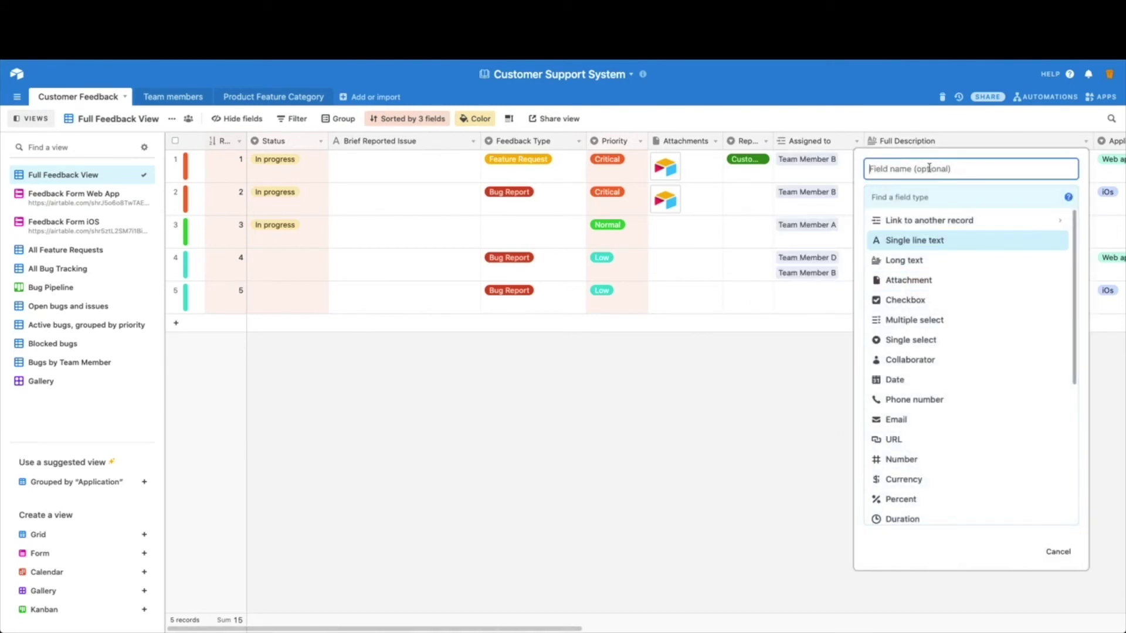
{"action": "type", "text": "Te"}
{"action": "type", "text": "mer"}
{"action": "type", "text": "ber"}
{"action": "left_click", "coordinate": [945, 221]}
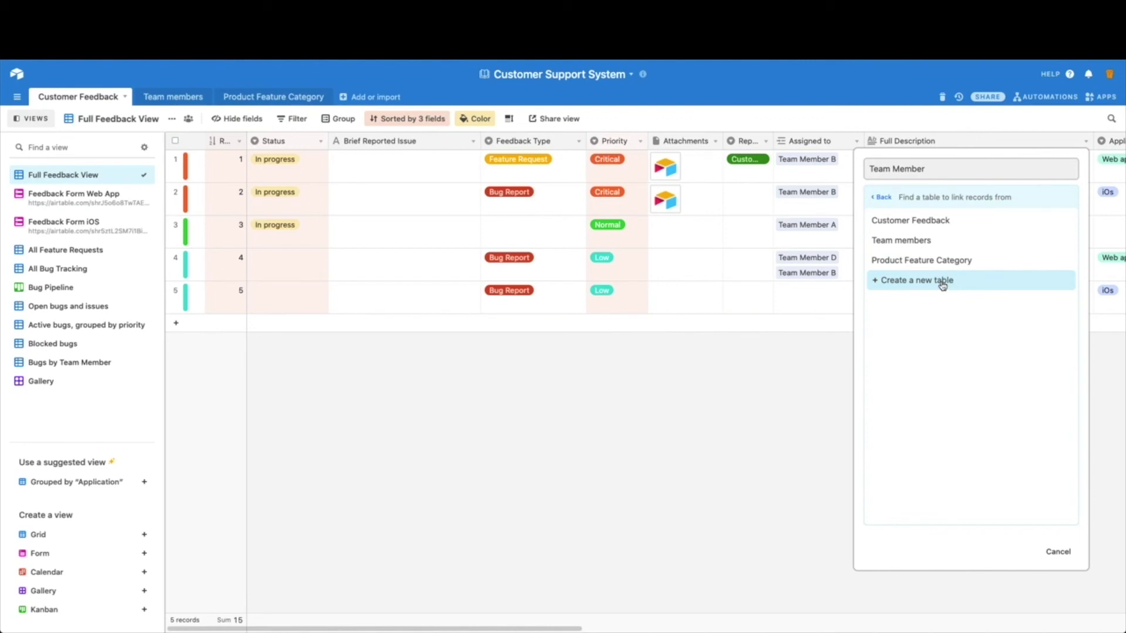
{"action": "left_click", "coordinate": [938, 241]}
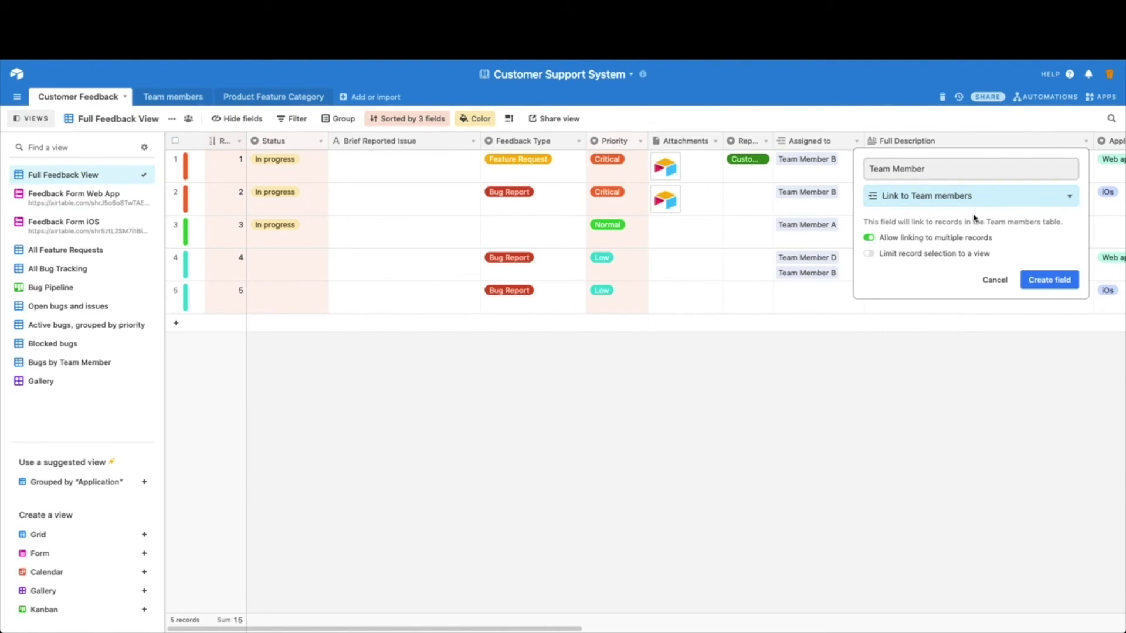
{"action": "left_click", "coordinate": [1049, 280]}
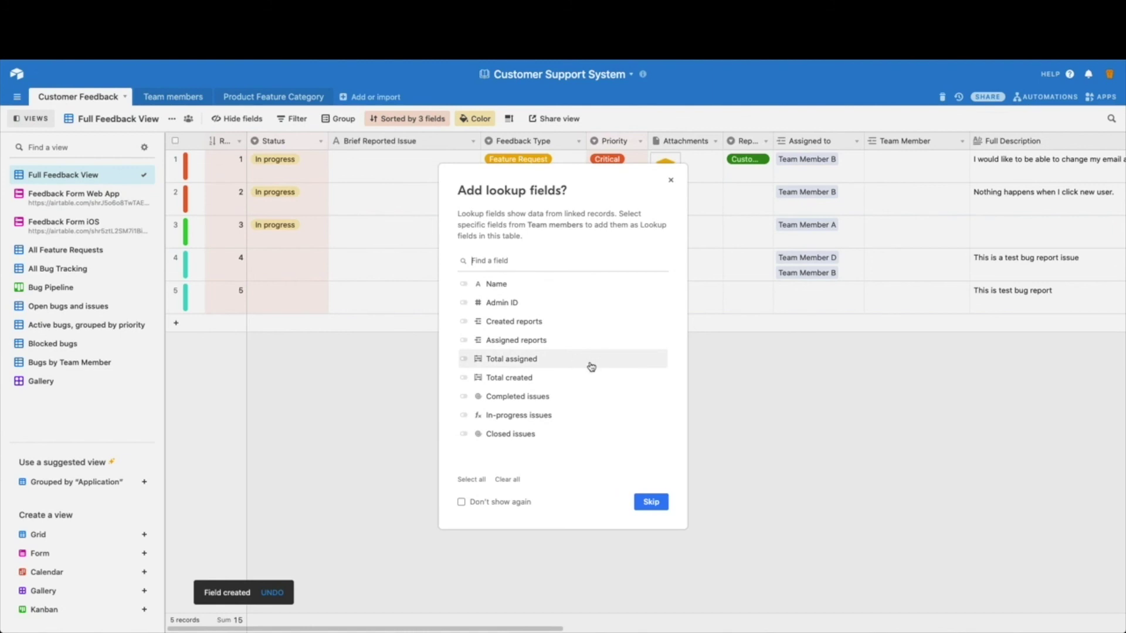
Skip the lookup-fields offer permanently and leave row 1's Team Member cell unlinked.
{"action": "left_click", "coordinate": [462, 502]}
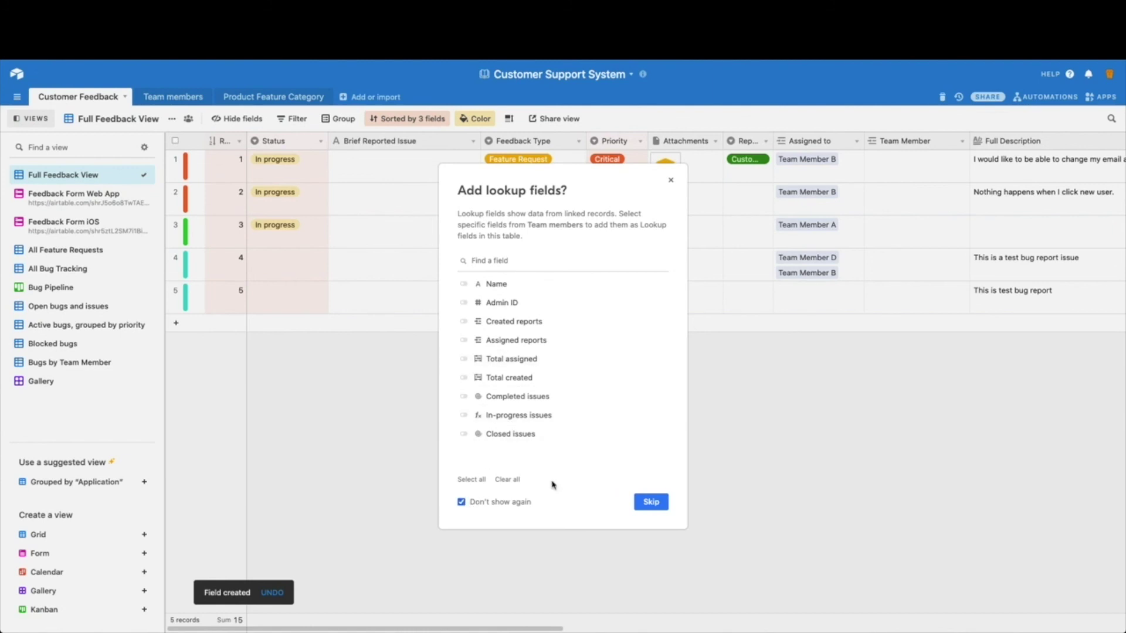
{"action": "left_click", "coordinate": [672, 181]}
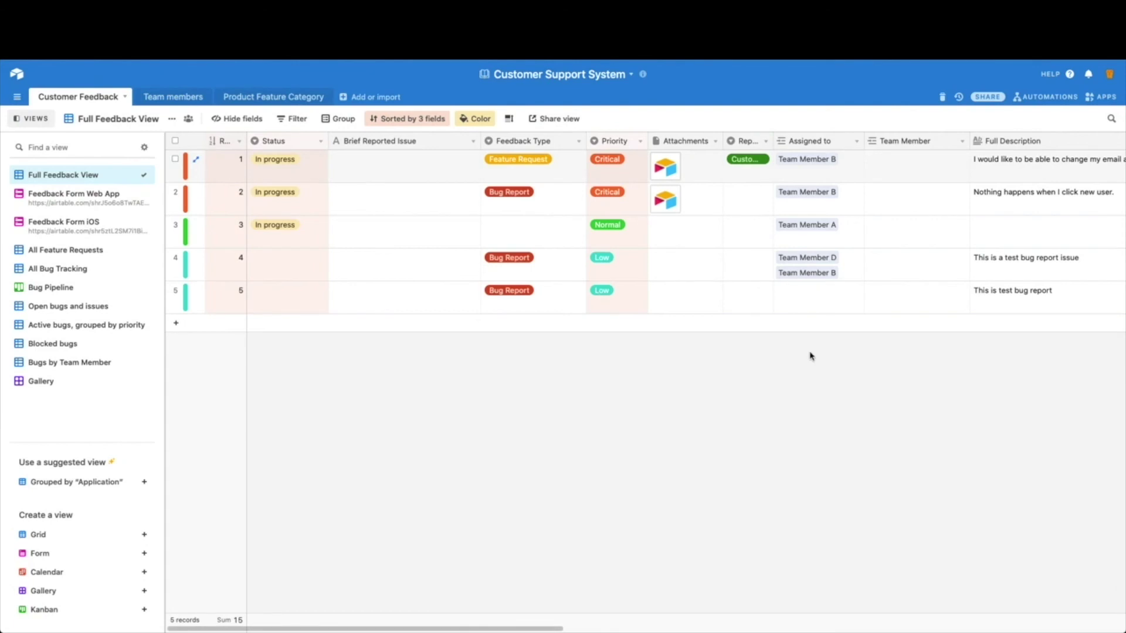
{"action": "left_click", "coordinate": [888, 166]}
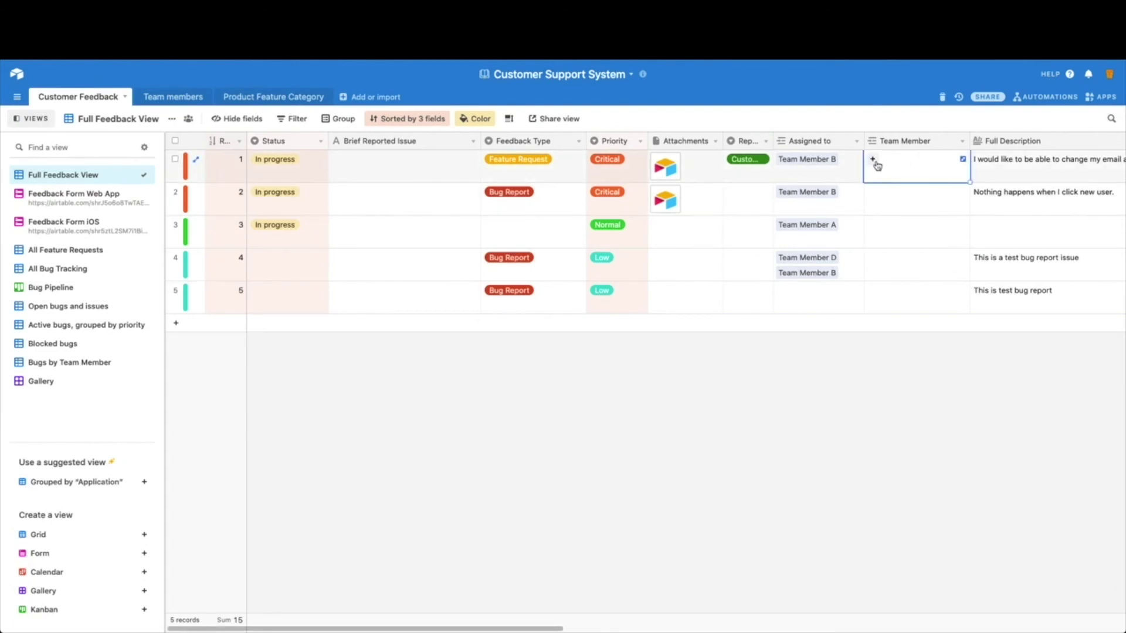
{"action": "left_click", "coordinate": [870, 166]}
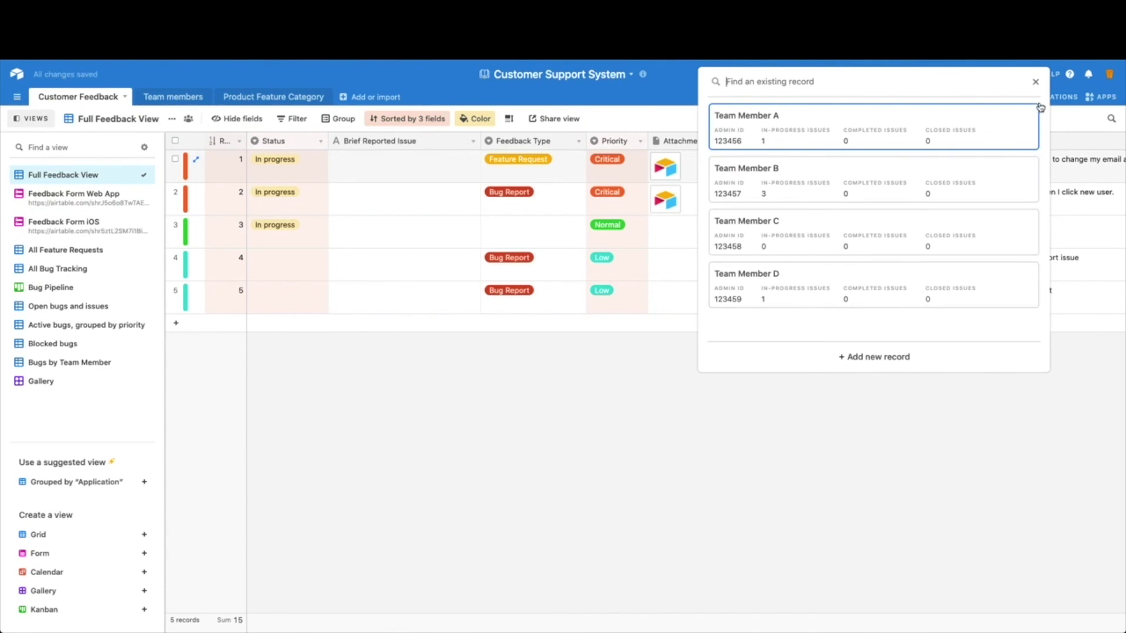
{"action": "left_click", "coordinate": [1036, 83]}
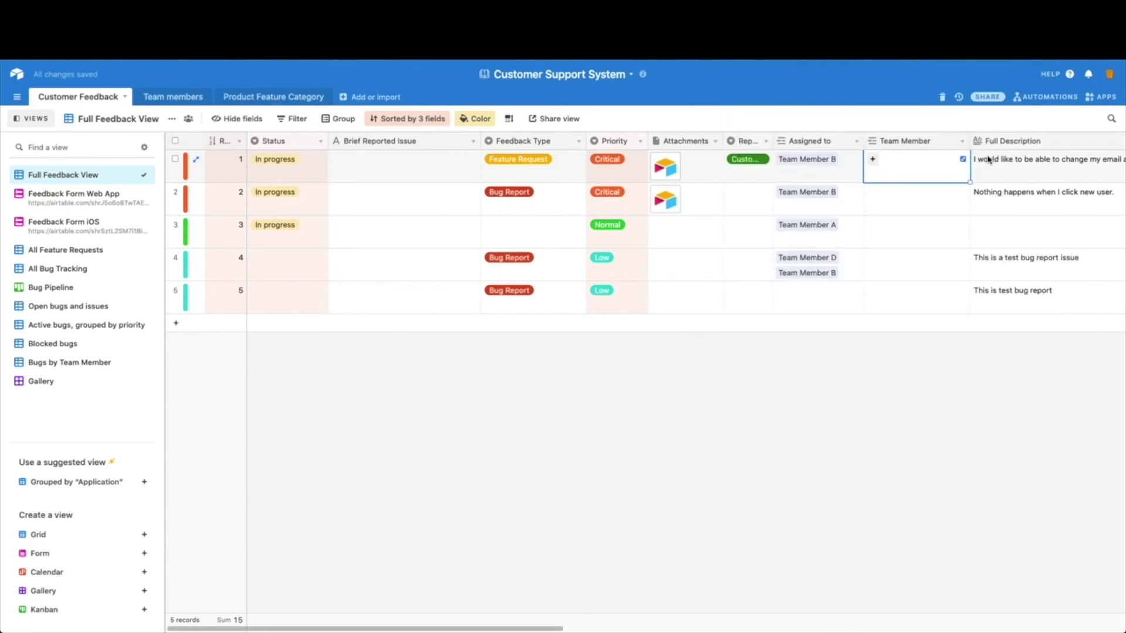